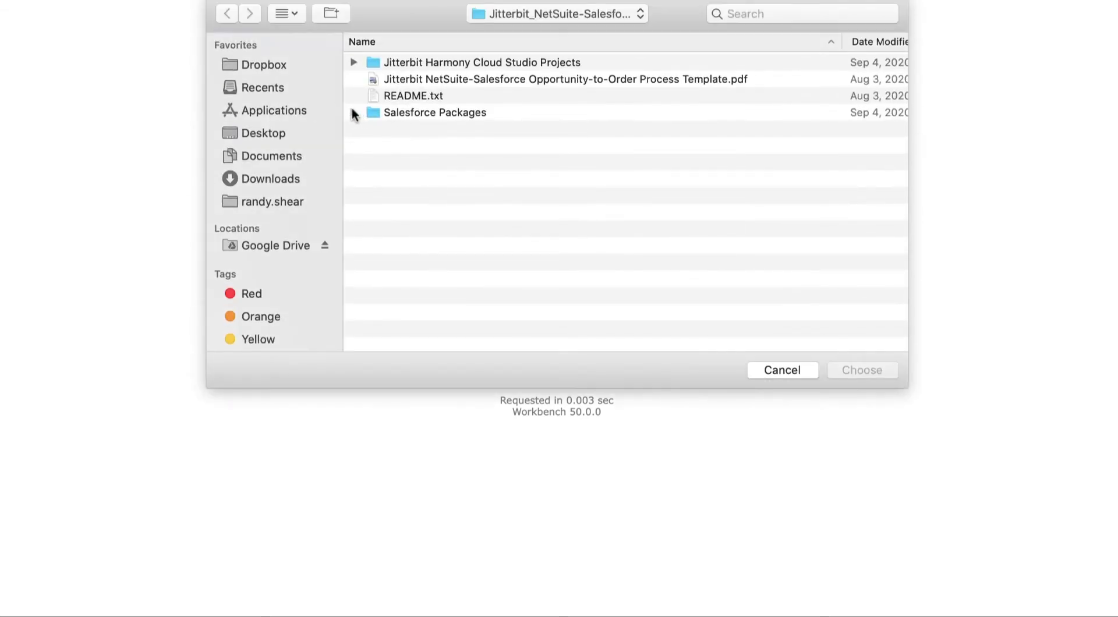
Deploy Salesforce-Netsuite-Template.zip from the Salesforce Packages folder with the default options, and open a new deployment form.
left_click(353, 113)
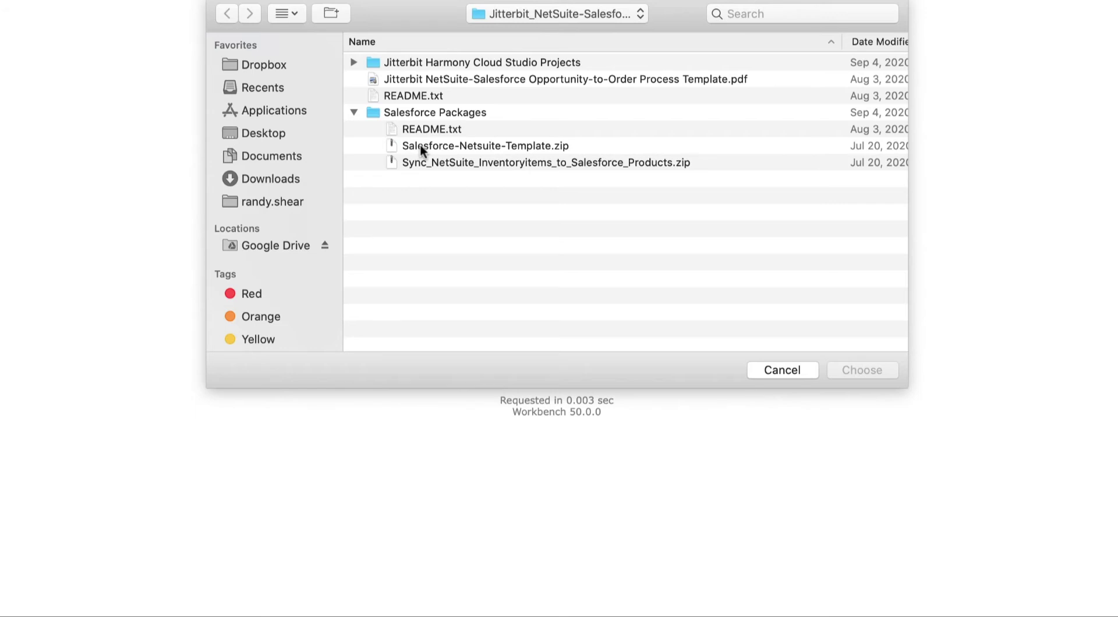
left_click(420, 147)
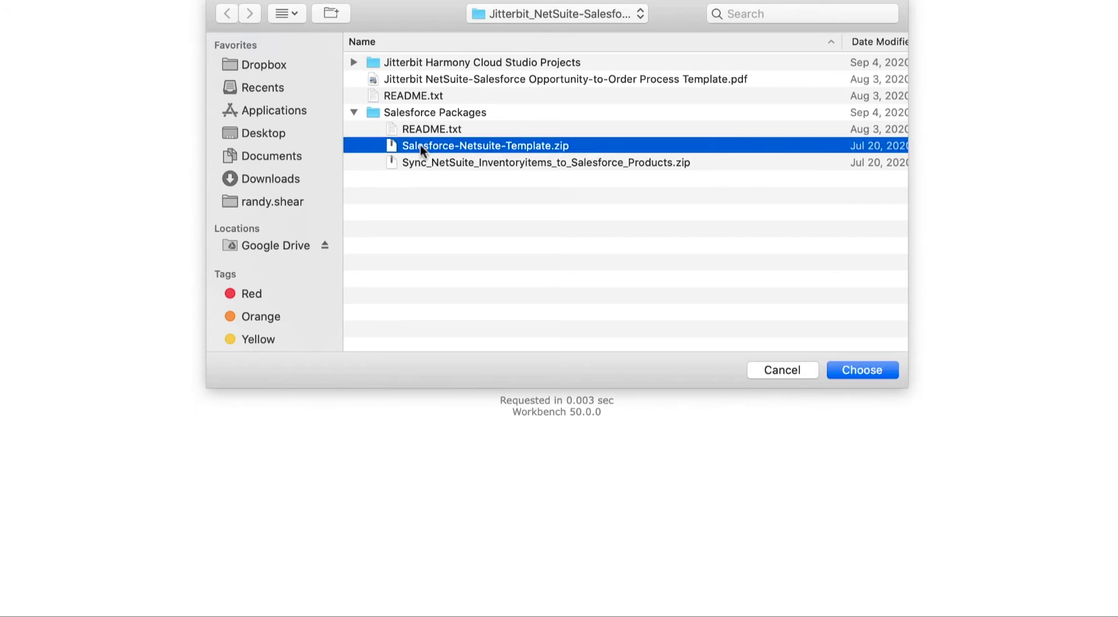
left_click(858, 369)
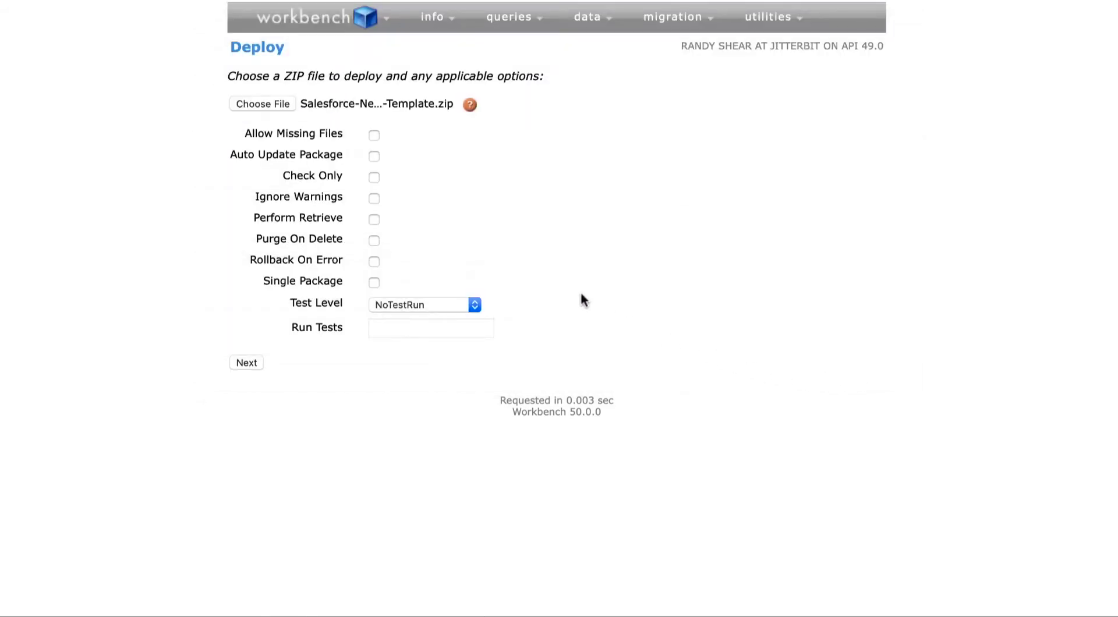
left_click(249, 362)
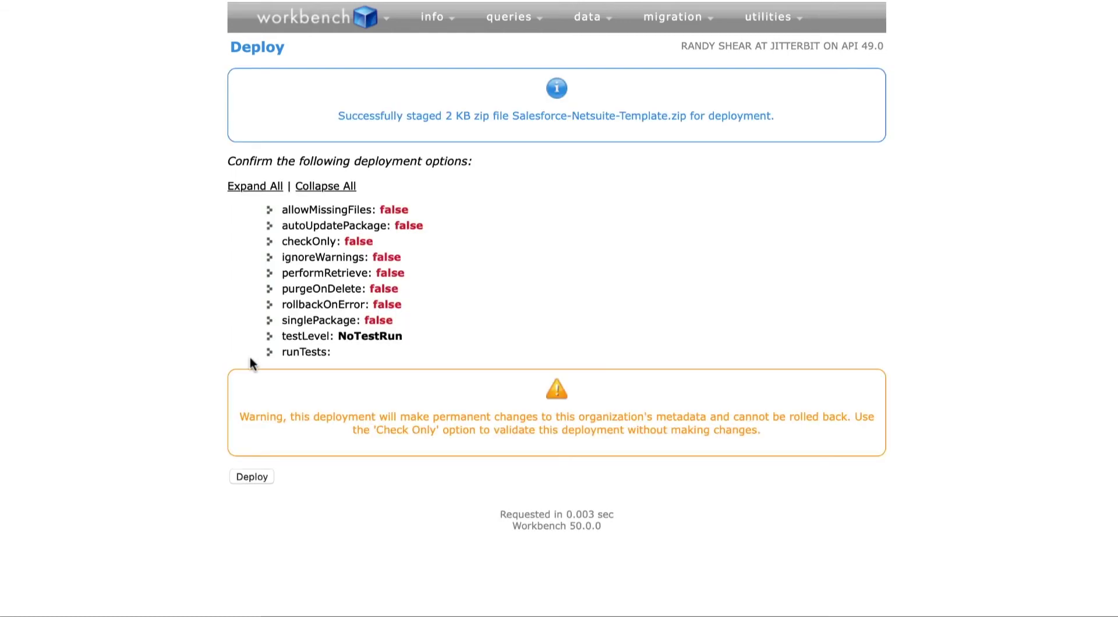
left_click(246, 475)
mouse_move(673, 17)
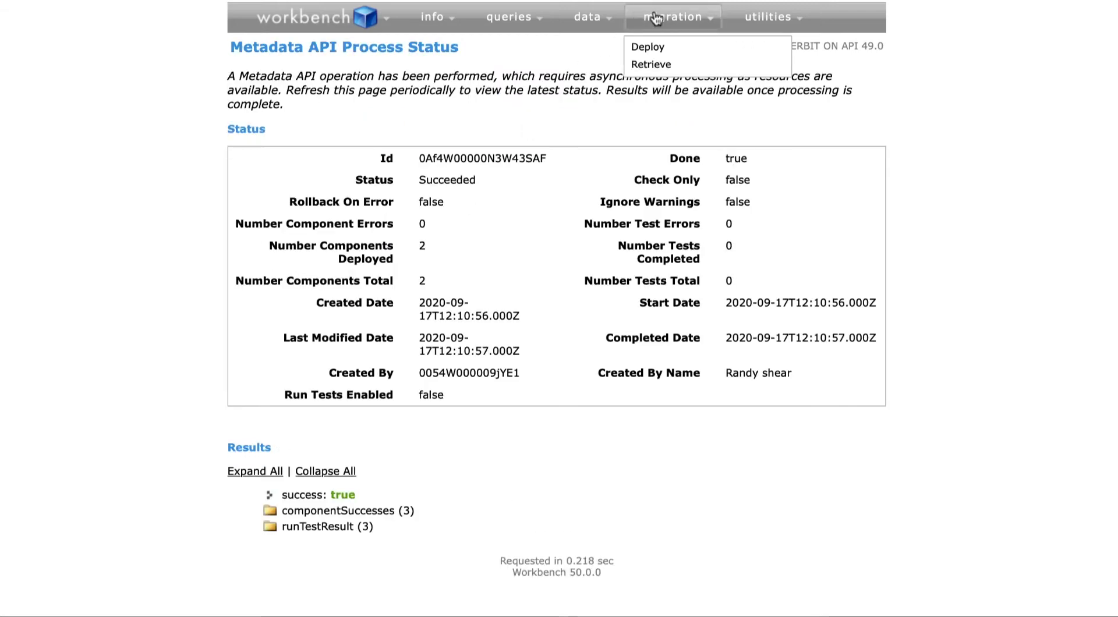
left_click(649, 48)
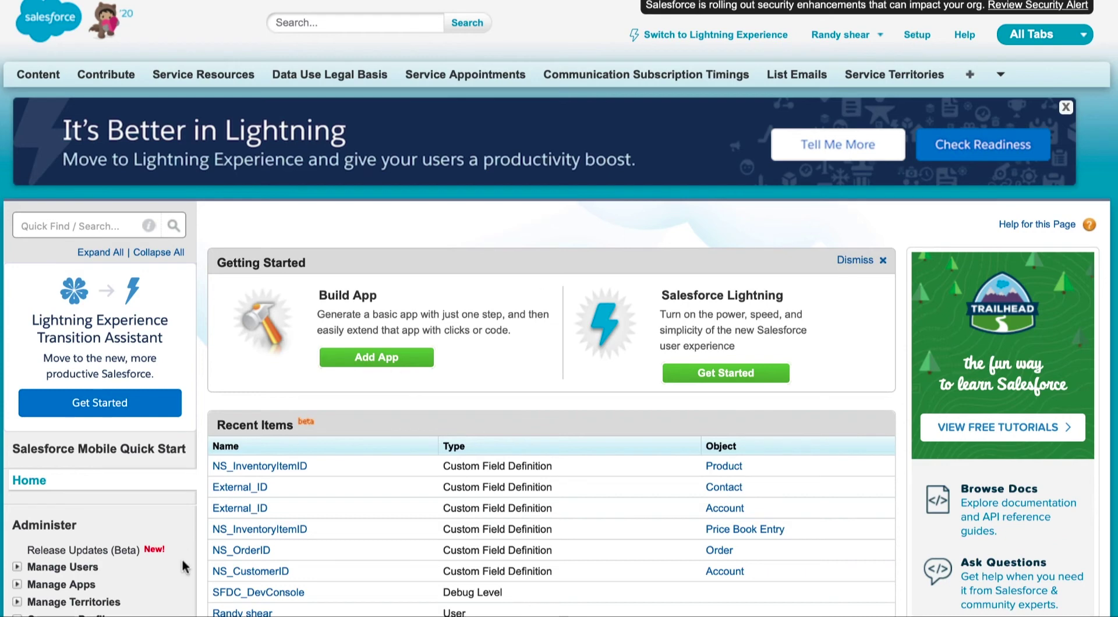
Switch to Salesforce and open the Contact object's field list at its custom fields and relationships.
scroll(196, 558, "down", 4)
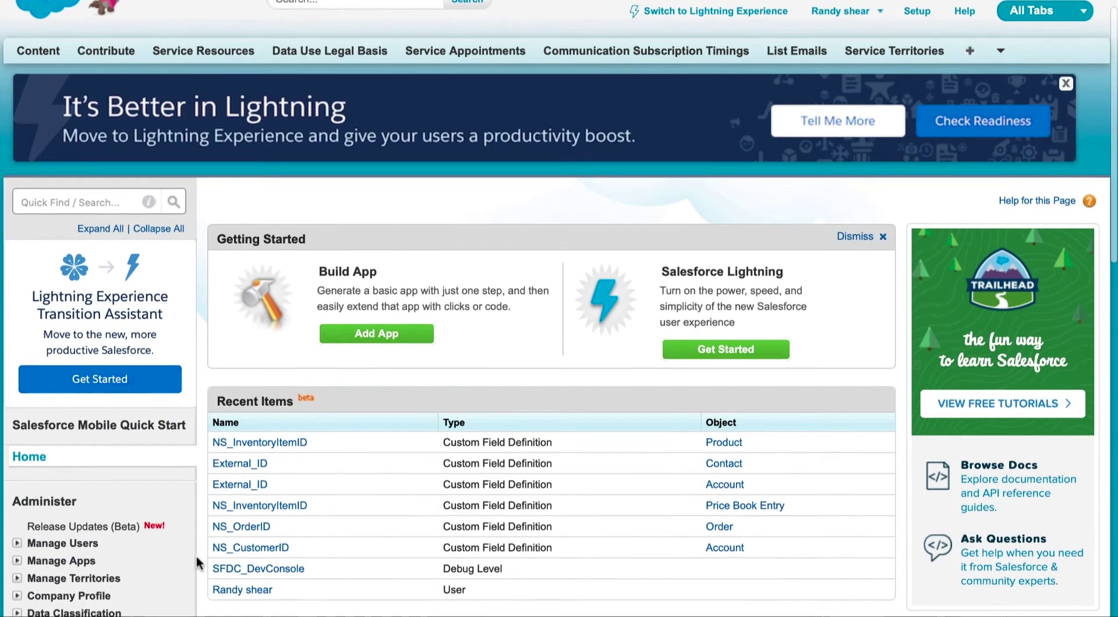
scroll(195, 555, "down", 7)
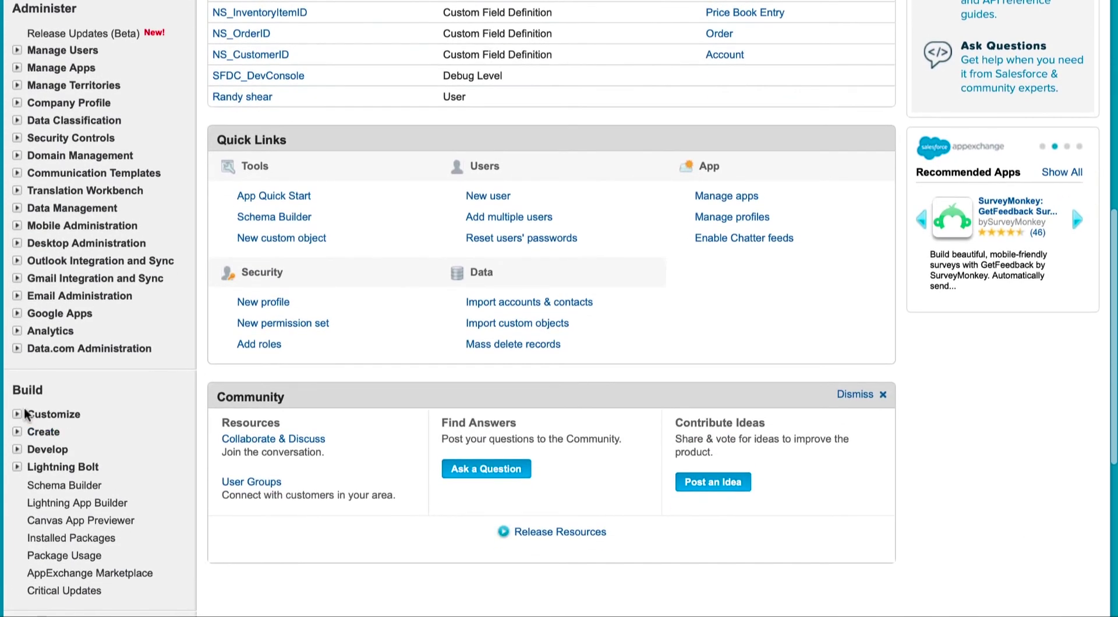
left_click(17, 416)
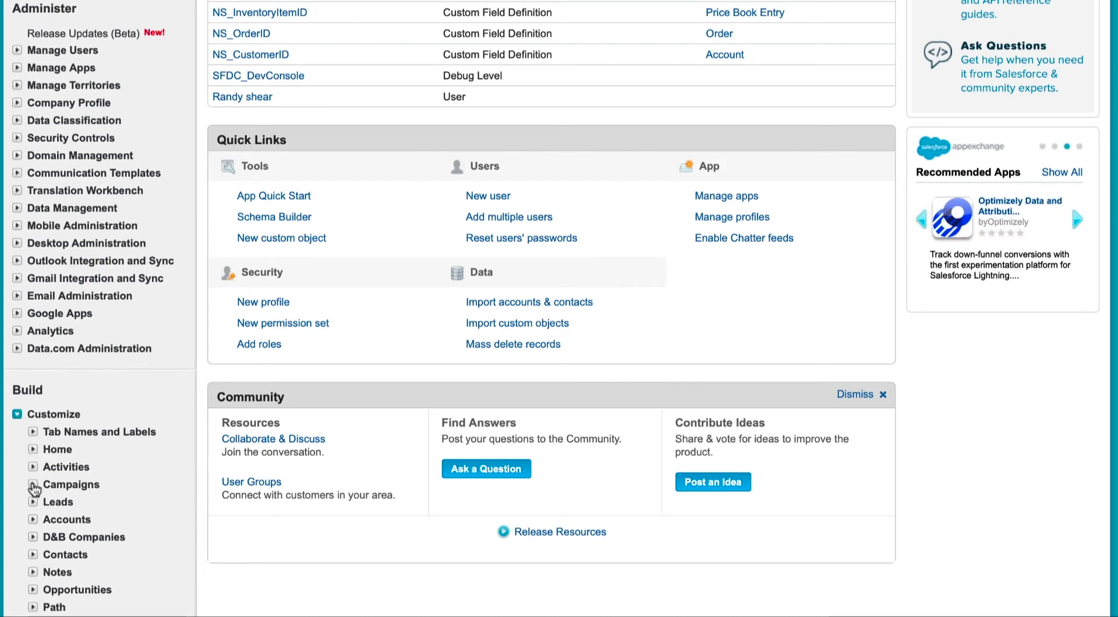
left_click(33, 555)
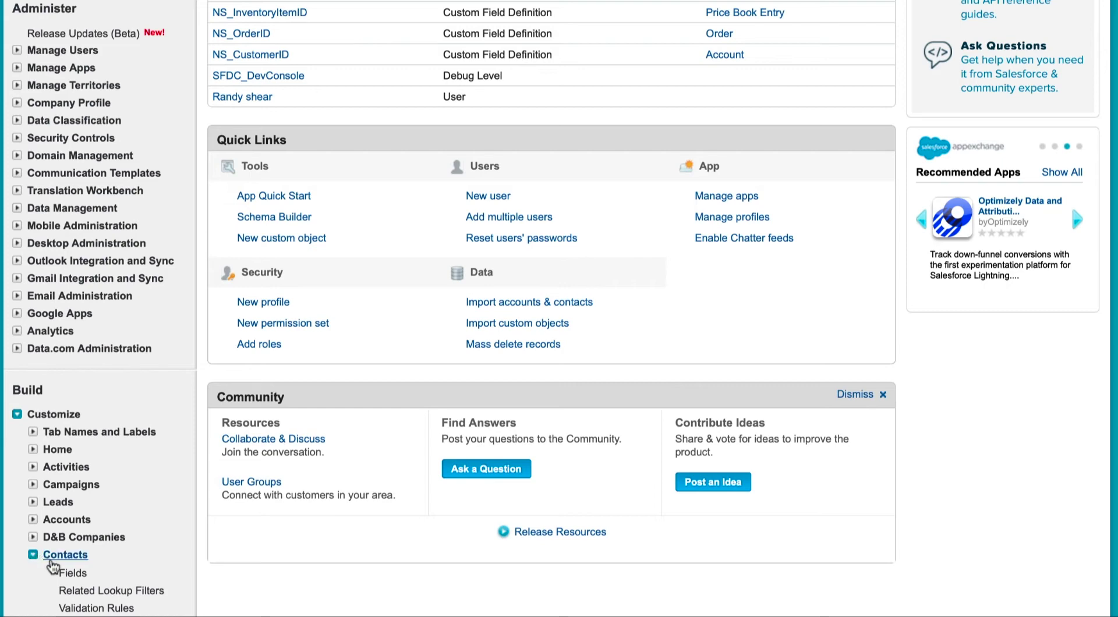
left_click(71, 573)
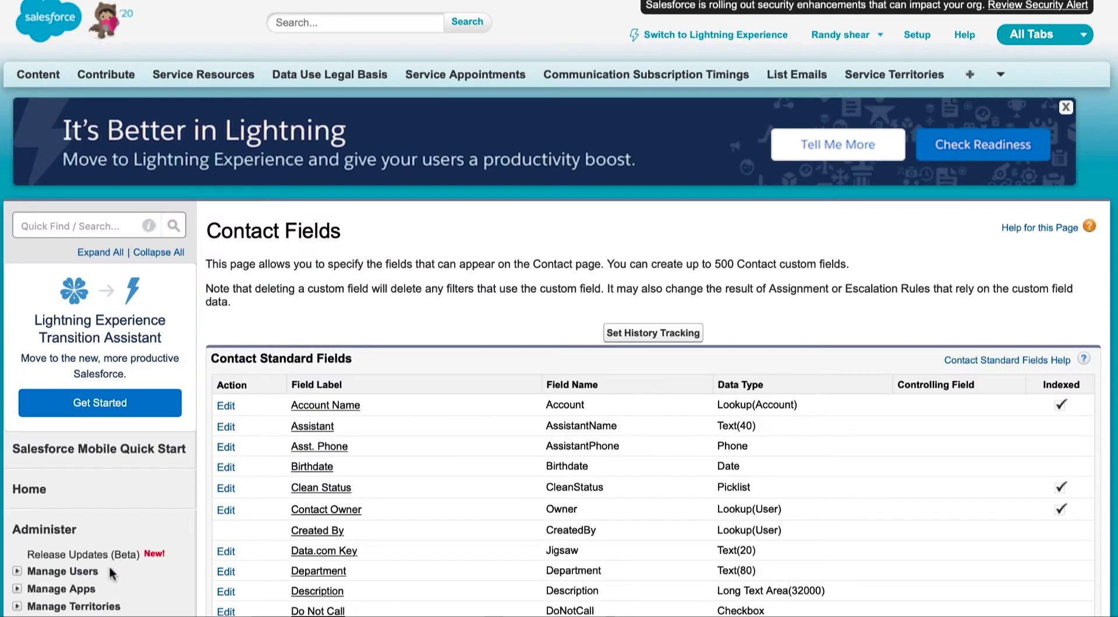
scroll(197, 578, "down", 10)
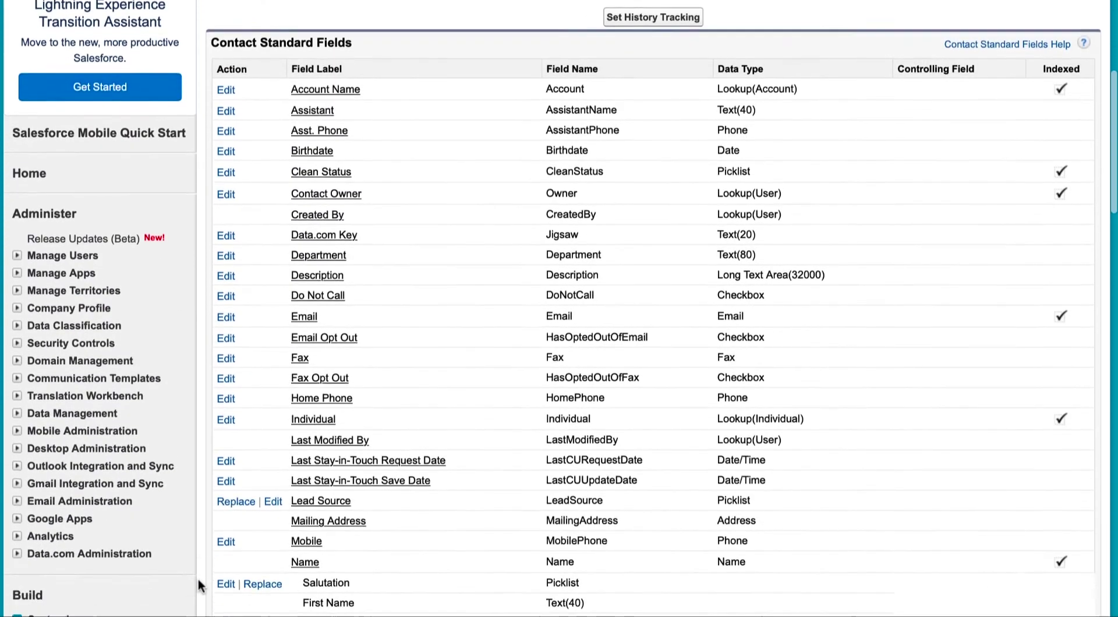
scroll(198, 579, "down", 1)
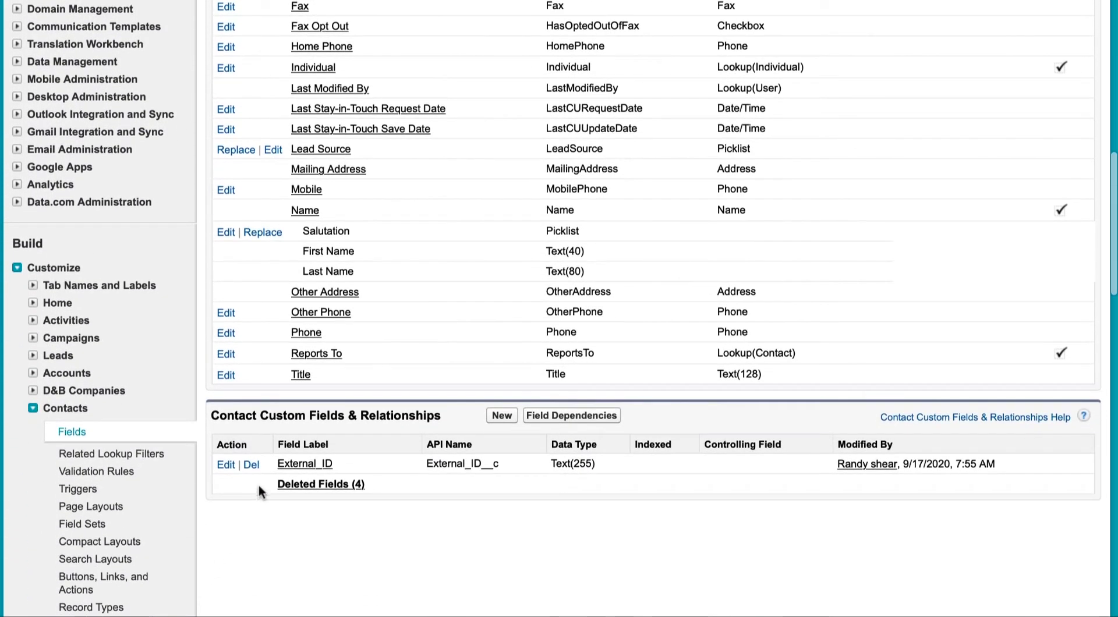
Make the Contact custom field External_ID visible for all profiles in its field-level security and save.
left_click(305, 463)
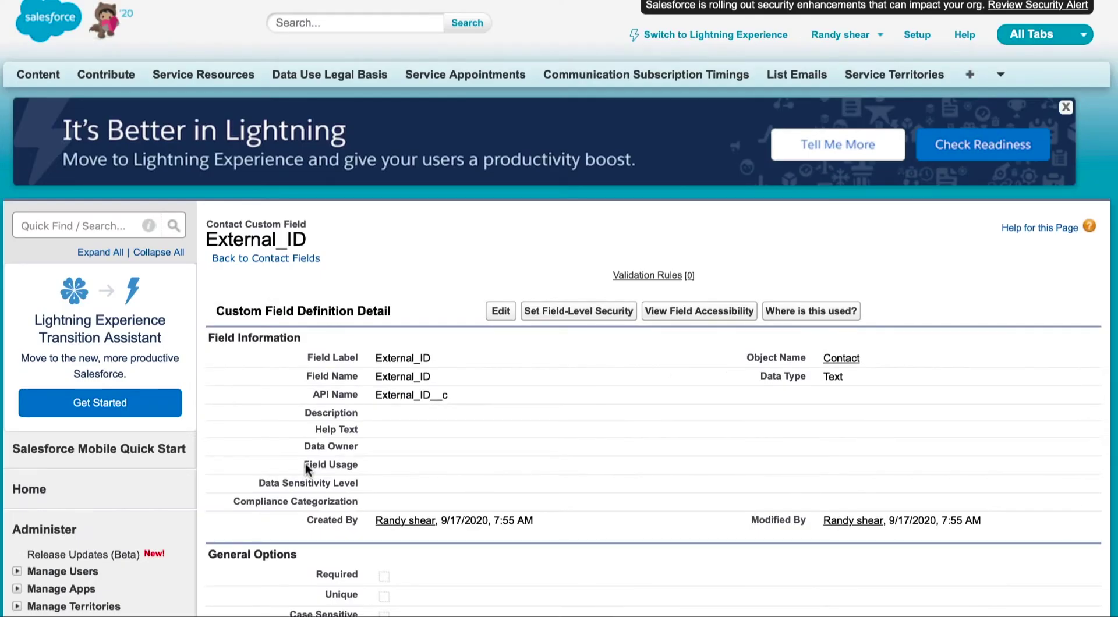
left_click(564, 311)
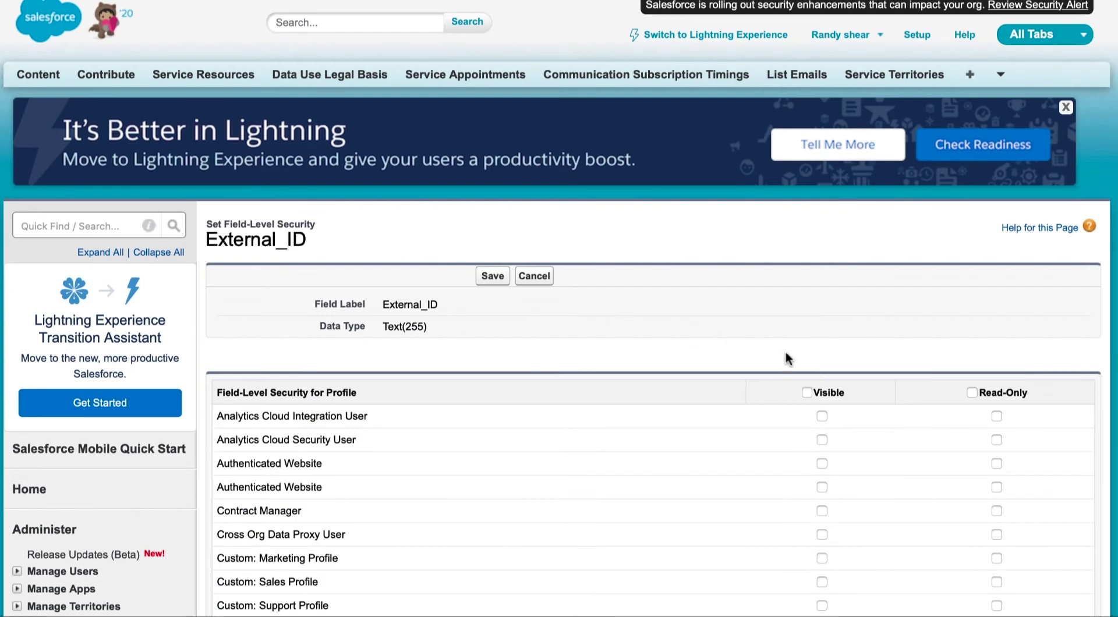
left_click(806, 392)
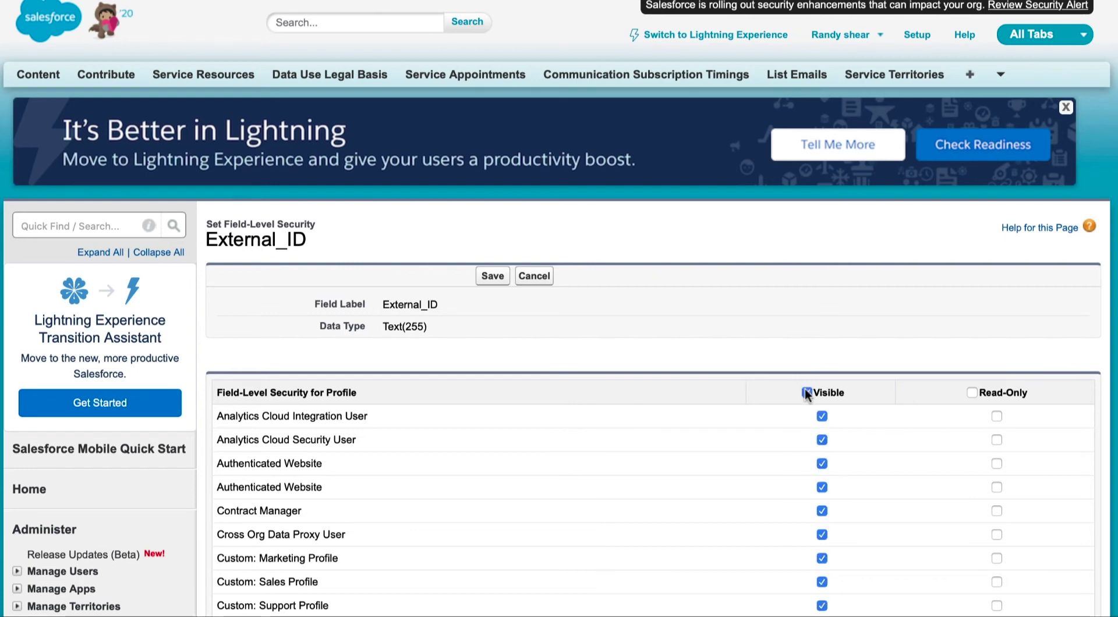
left_click(492, 278)
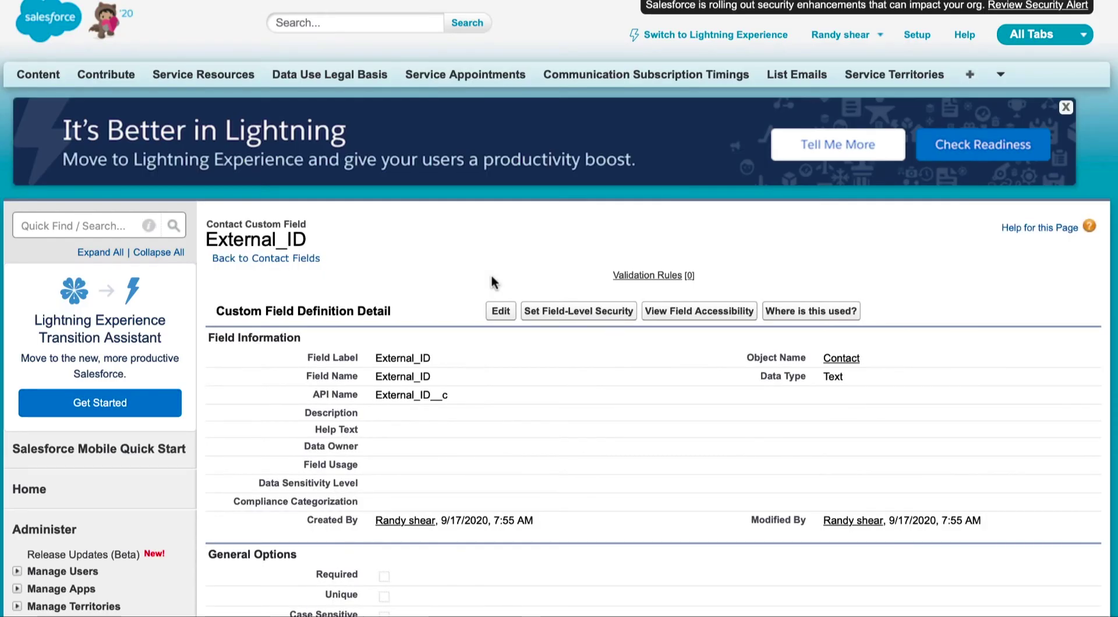
Make External_ID visible on the Contact Layout in the Contact Information section, using its accessibility settings for the Authenticated Website profile, and save.
left_click(683, 311)
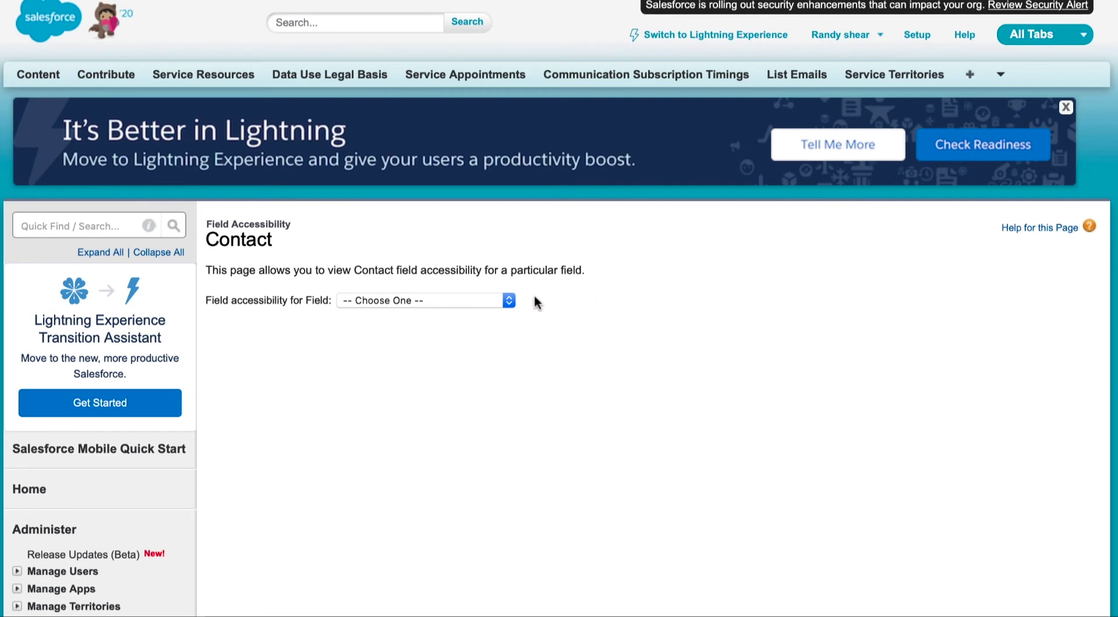
left_click(512, 301)
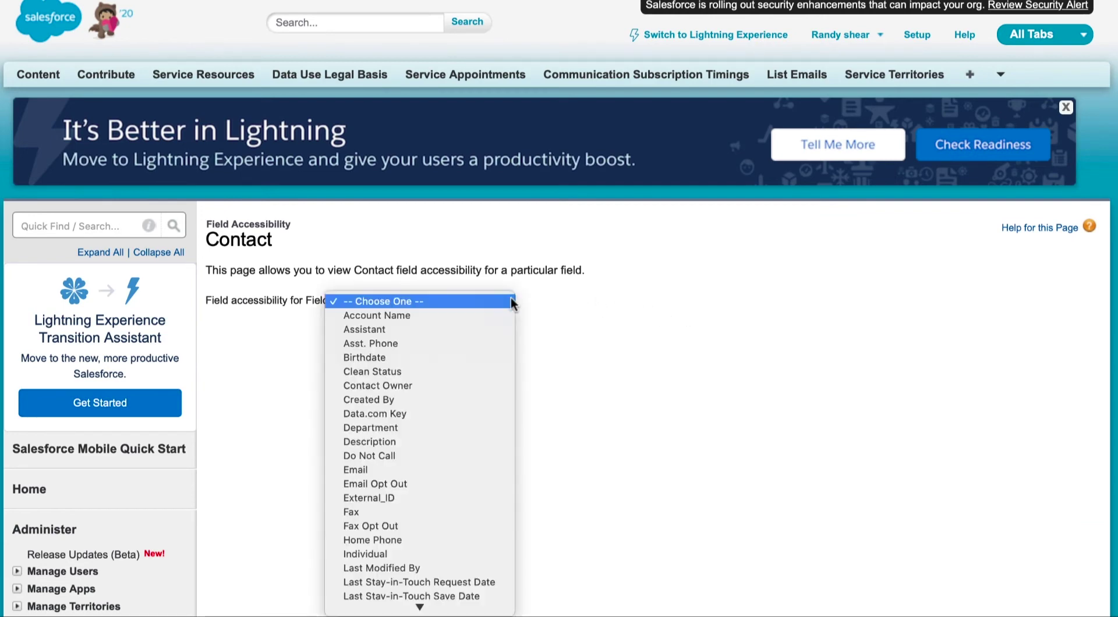
left_click(389, 499)
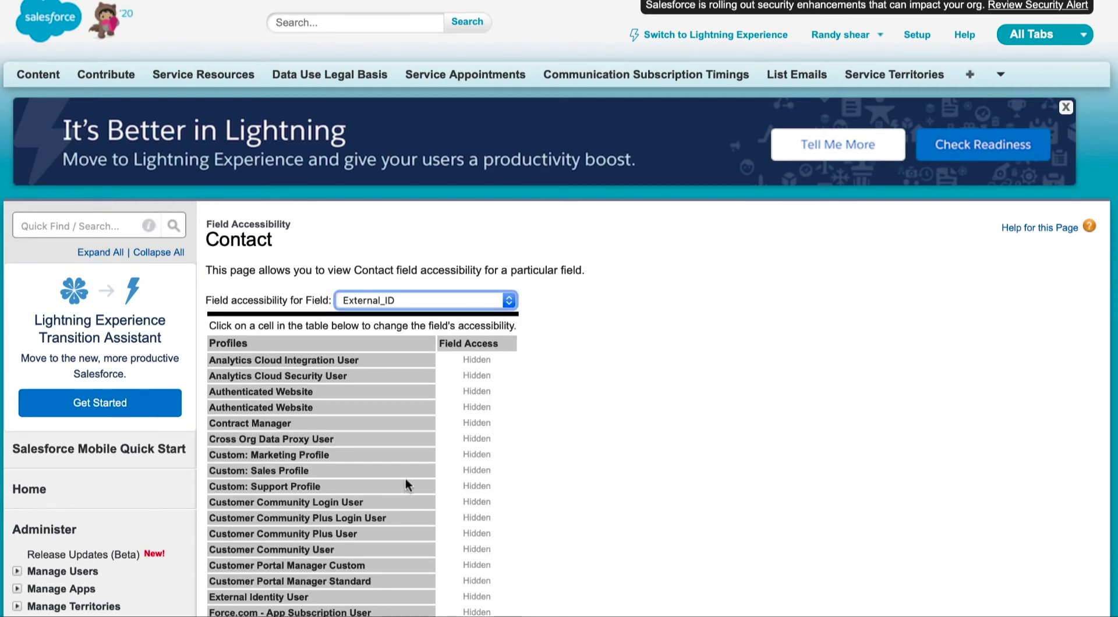
left_click(471, 390)
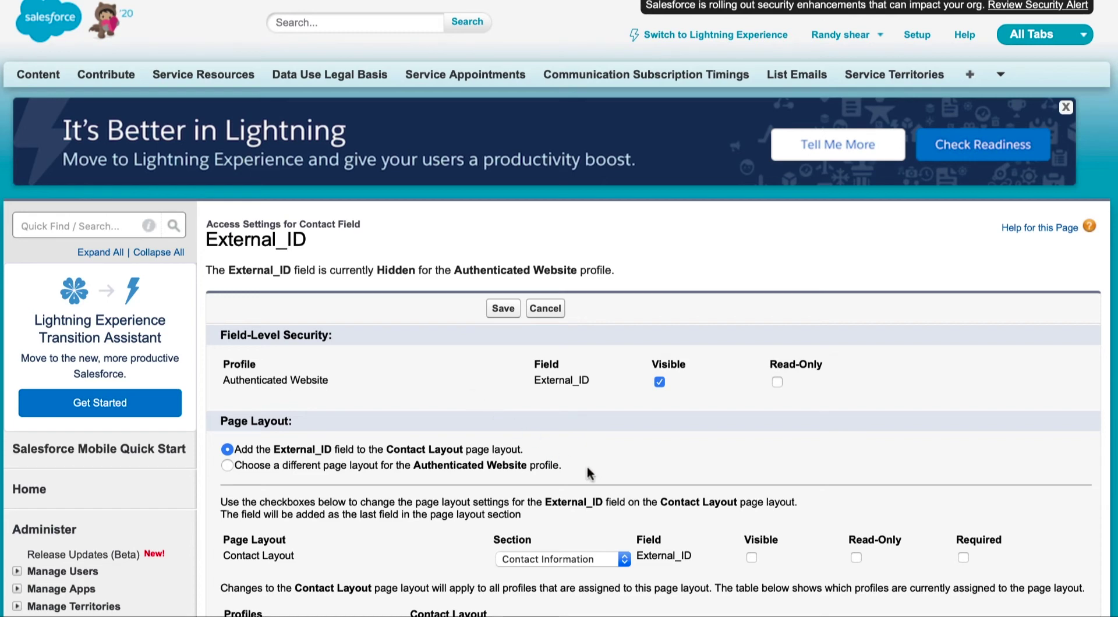
left_click(750, 558)
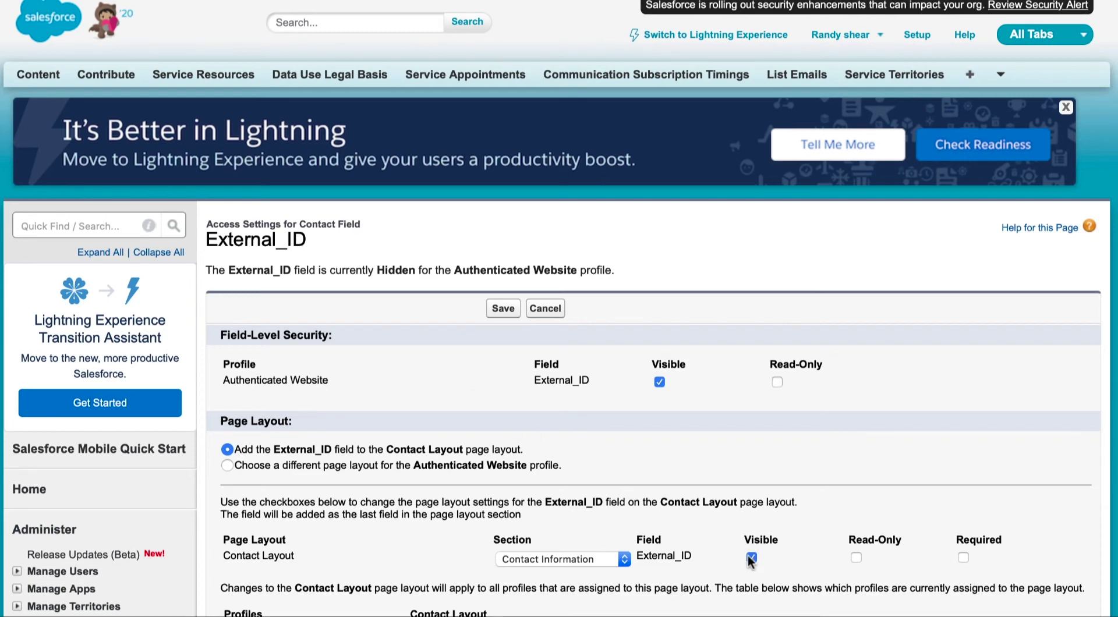
left_click(503, 308)
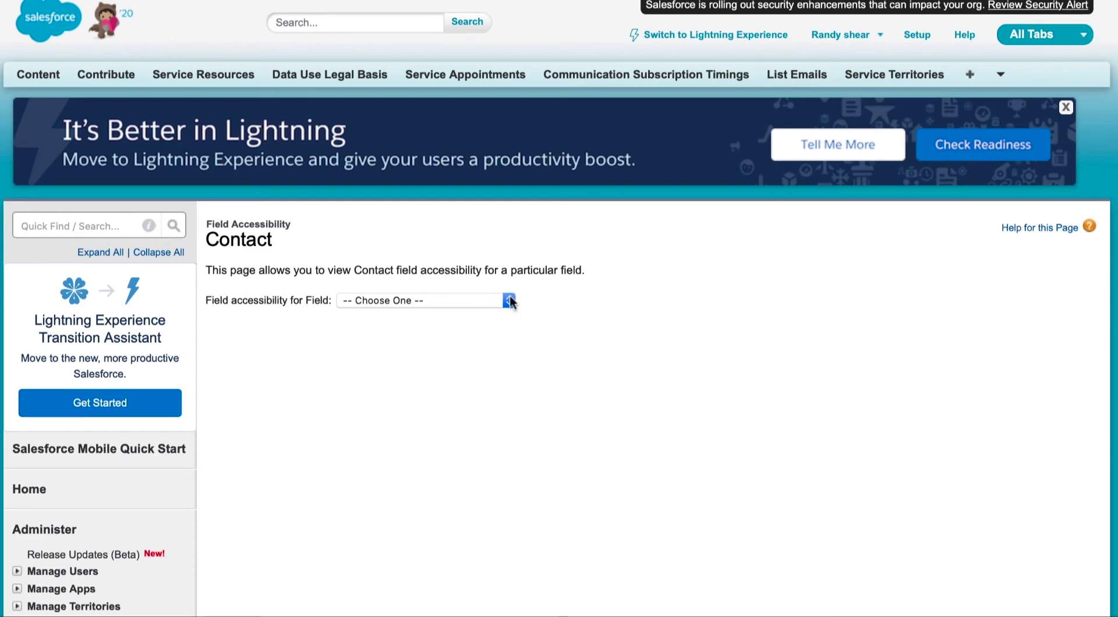
left_click(509, 300)
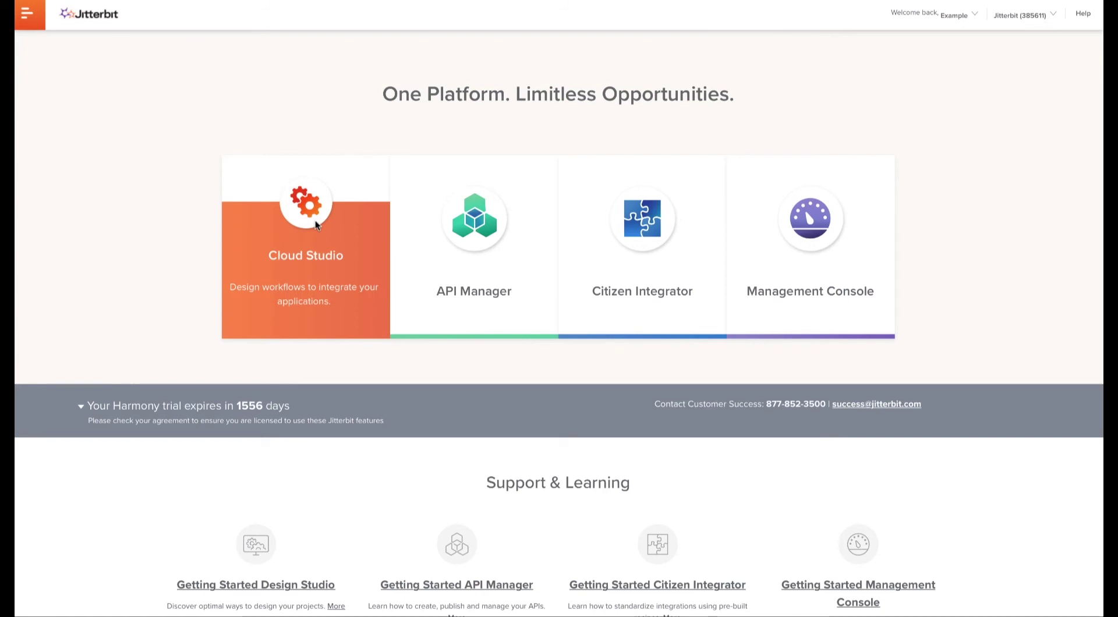
Switch to Jitterbit Cloud Studio and choose Salesforce-NetSuite_Template.json from the Jitterbit Harmony Cloud Studio Projects folder as the project to import.
left_click(316, 221)
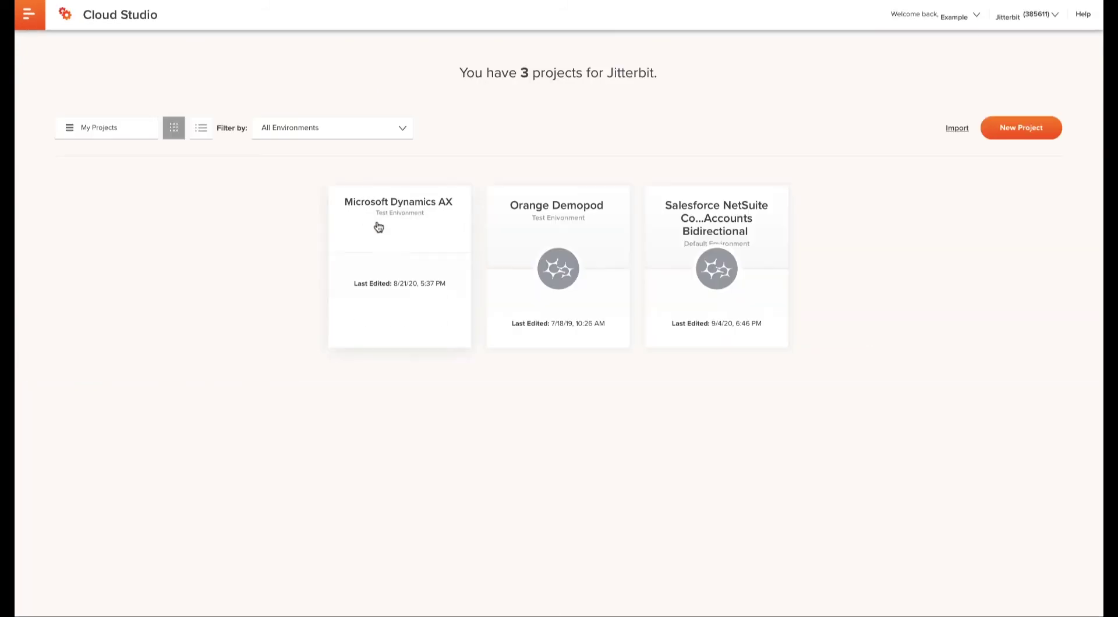
left_click(962, 132)
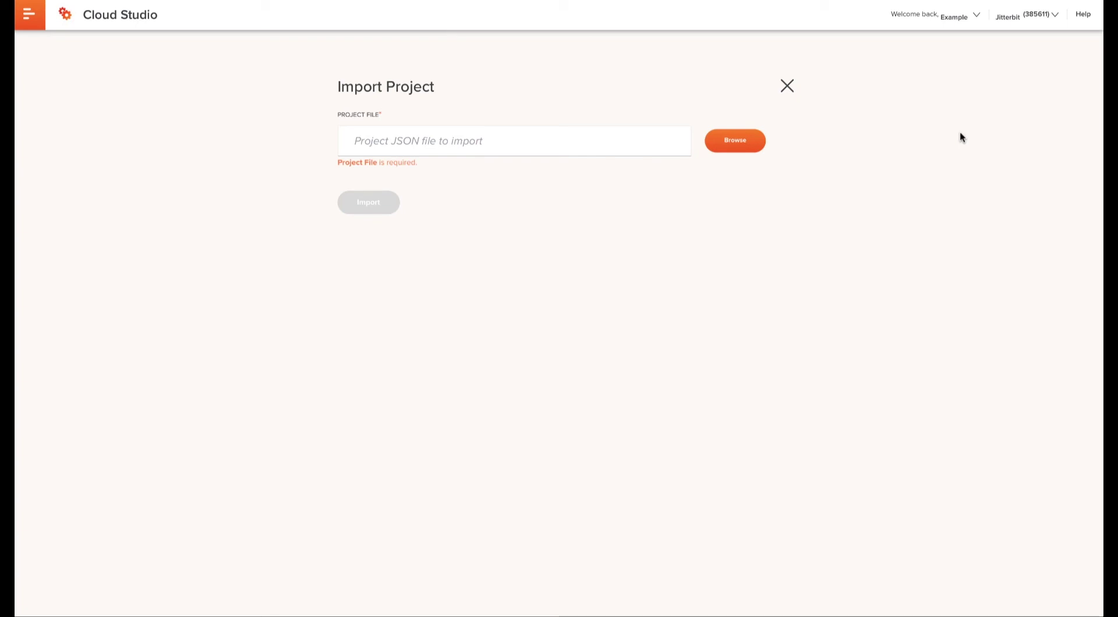
left_click(740, 142)
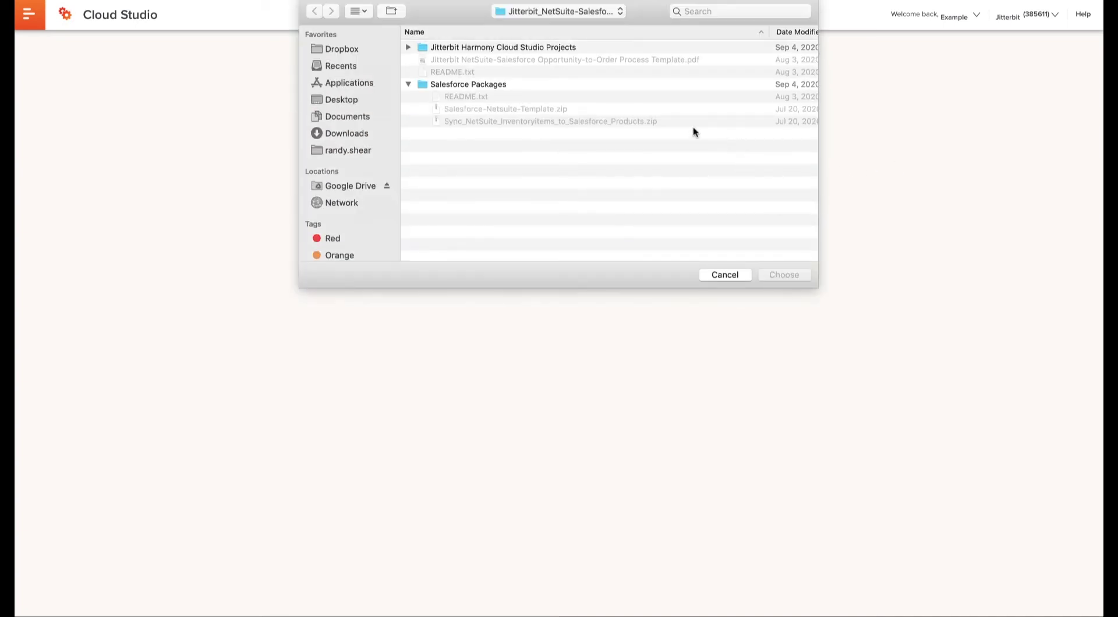
left_click(408, 48)
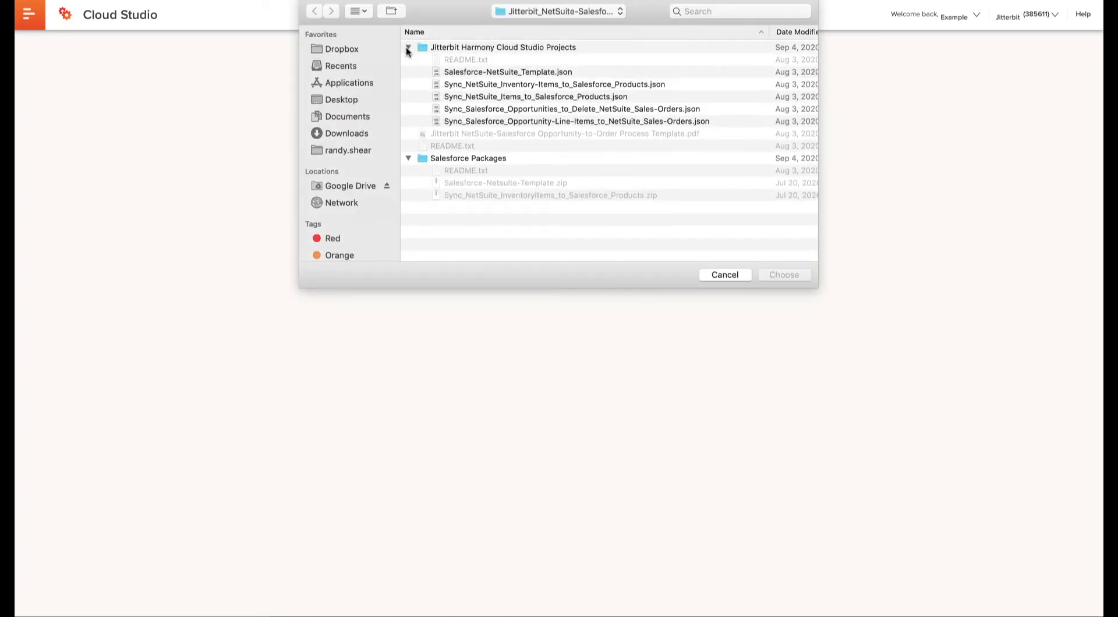
left_click(460, 72)
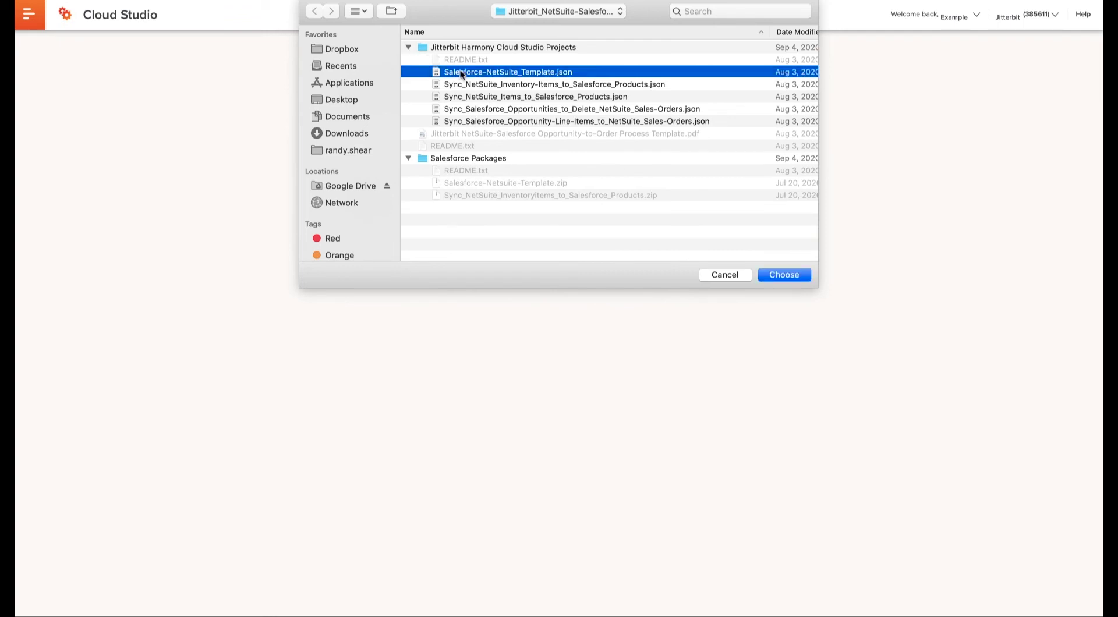
left_click(782, 277)
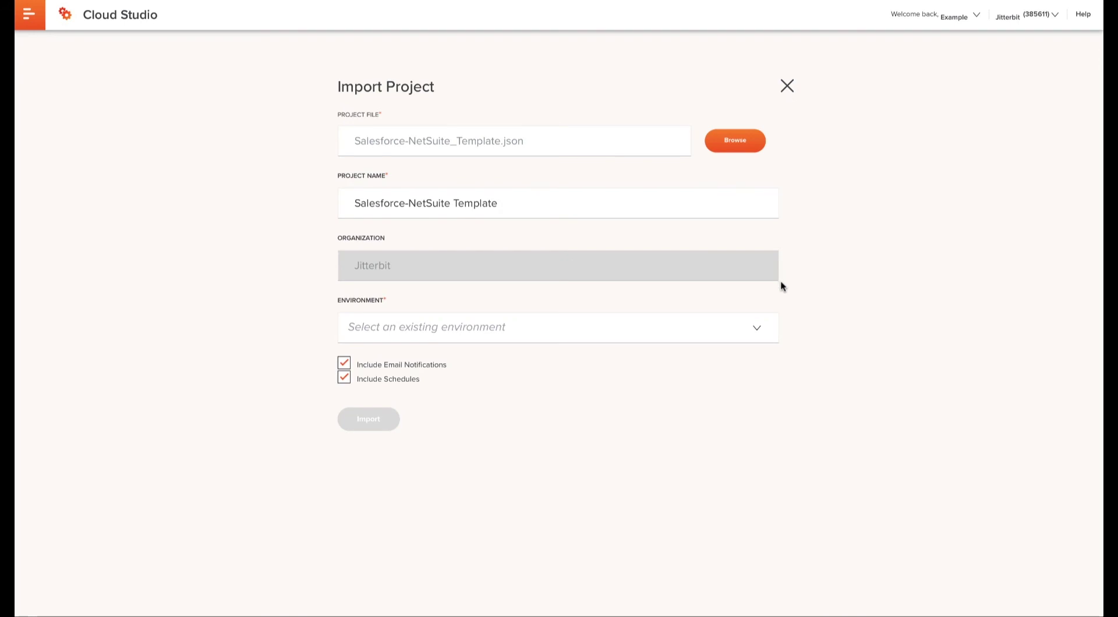
Import the Salesforce-NetSuite Template project into the Default Environment, including email notifications and schedules.
left_click(757, 328)
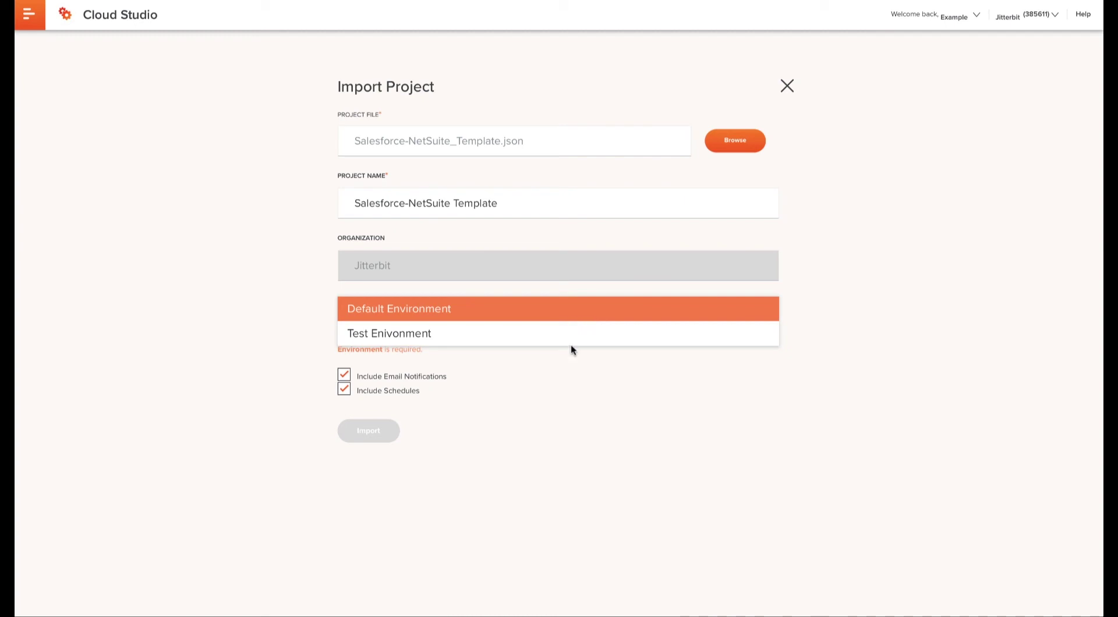
left_click(576, 319)
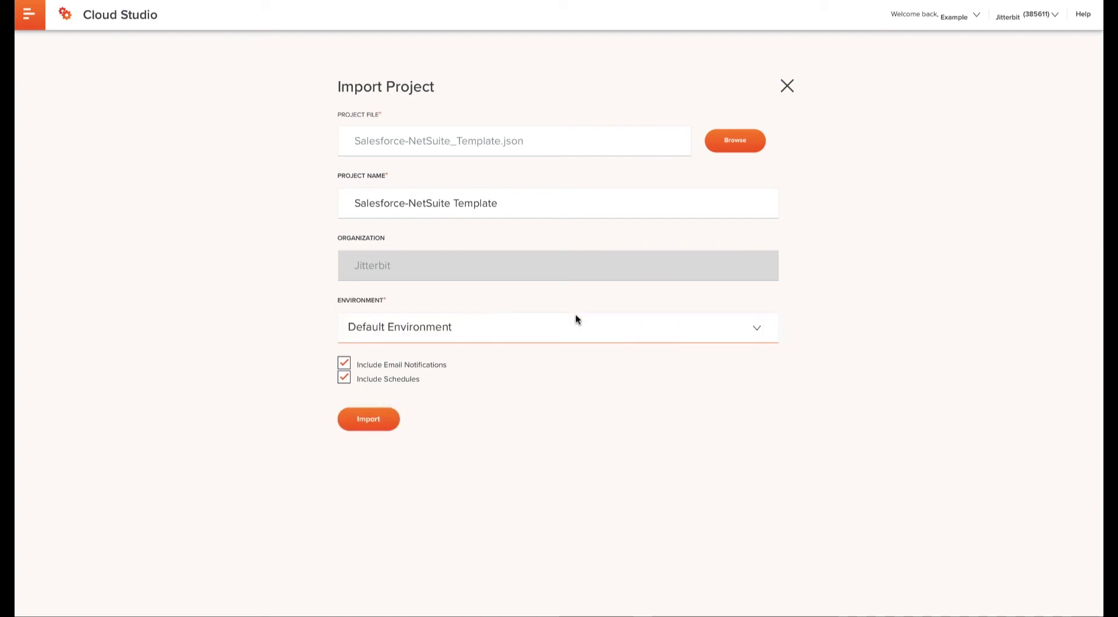
left_click(378, 426)
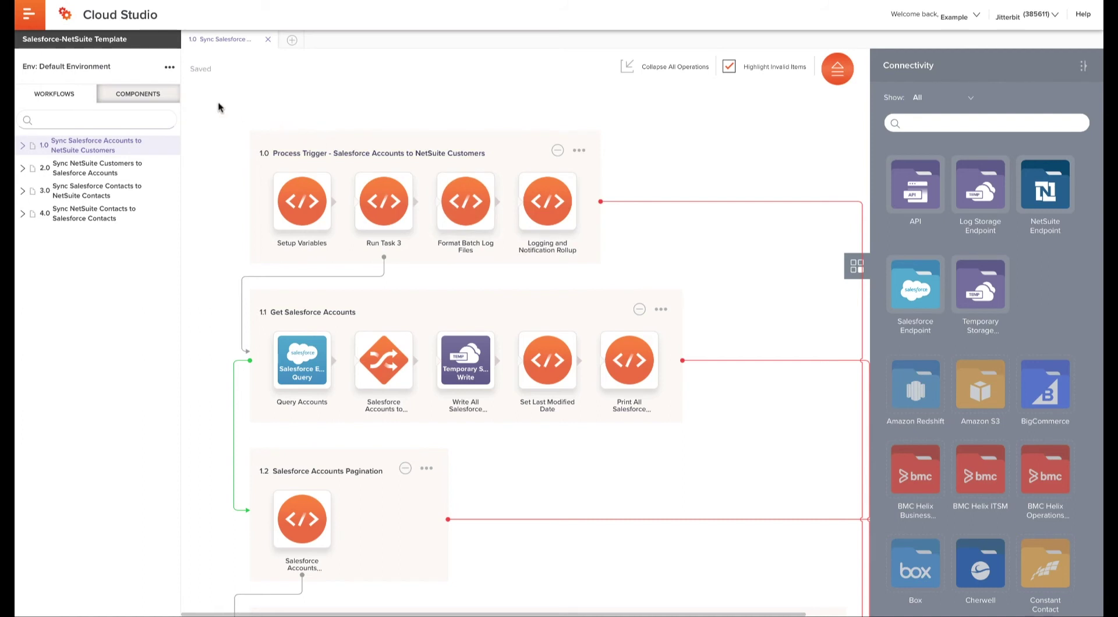
Open the project variables of the Salesforce-NetSuite Template project.
left_click(170, 69)
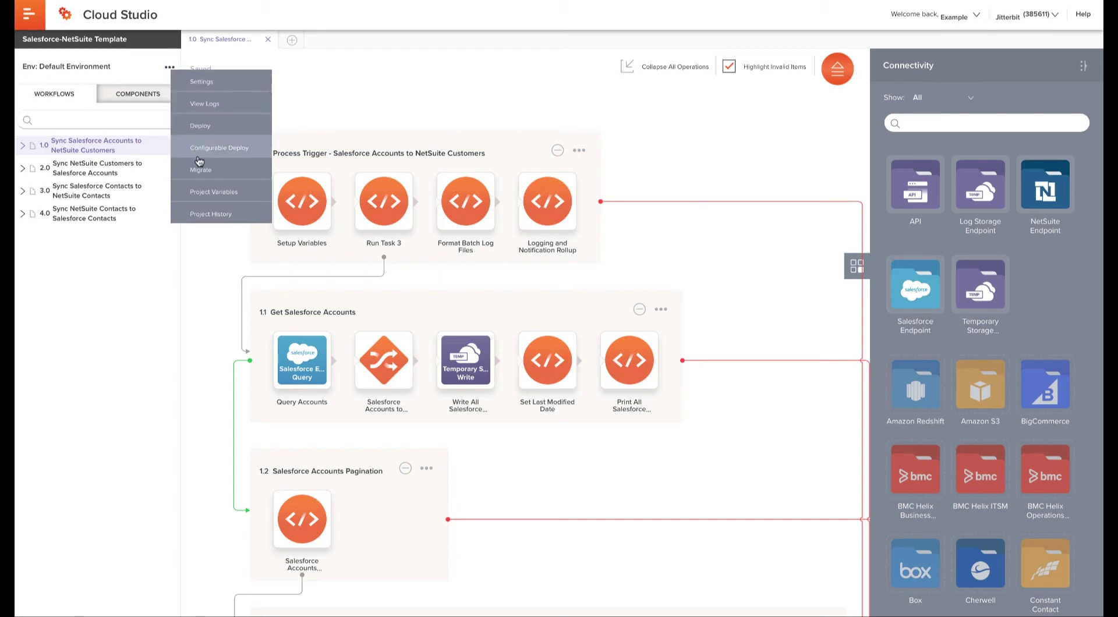
left_click(205, 196)
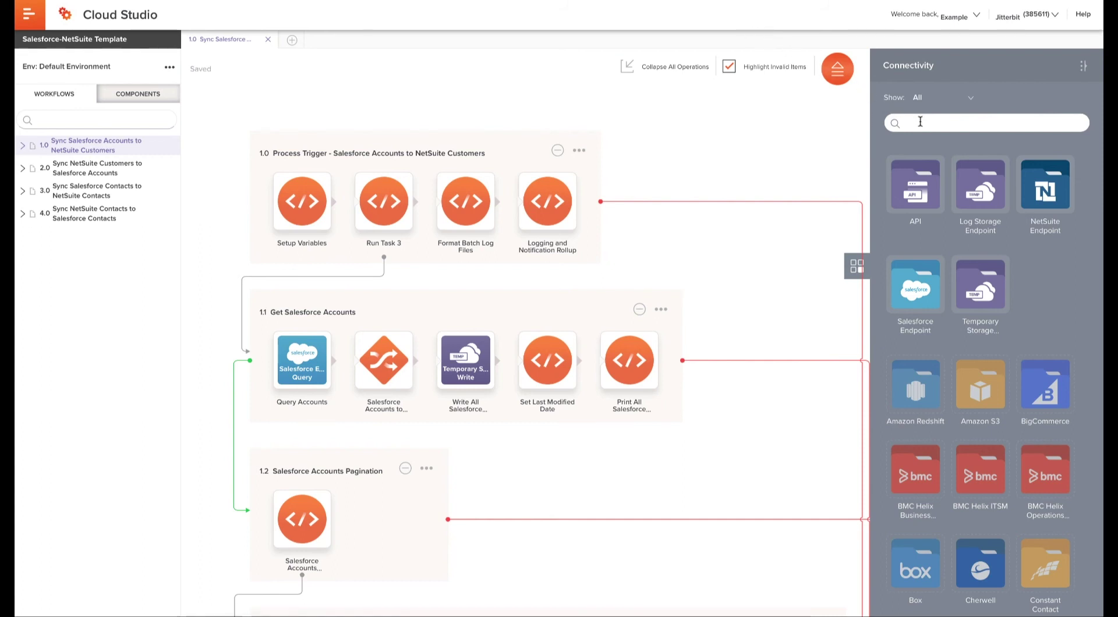
Test the connection of the NetSuite Endpoint from its configuration, then close the configuration.
left_click(1046, 187)
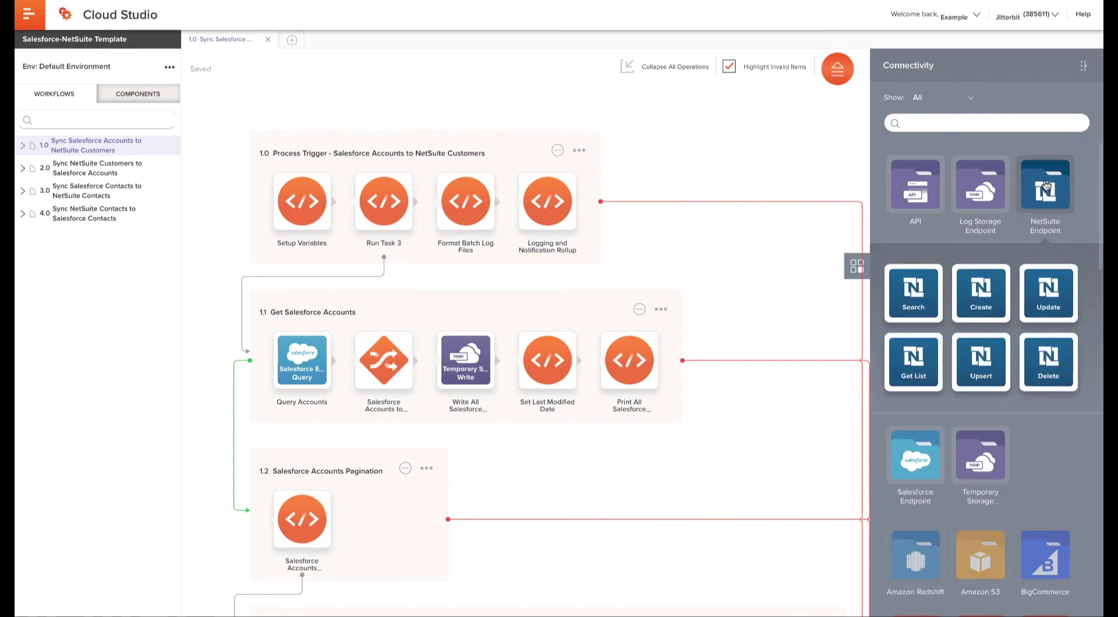
double_click(1046, 187)
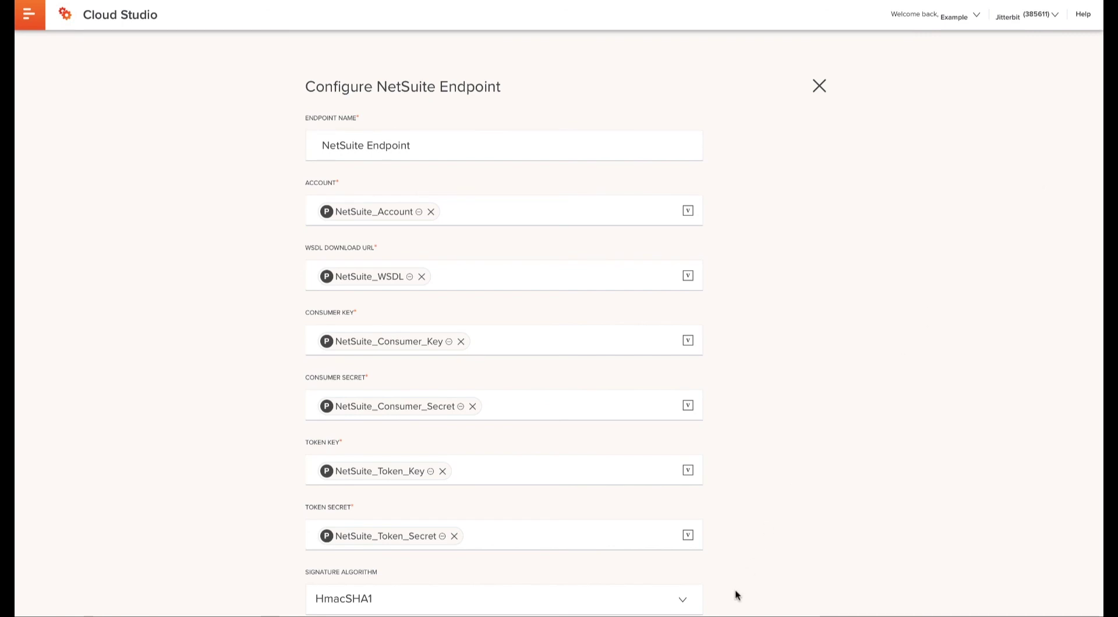
scroll(736, 595, "down", 3)
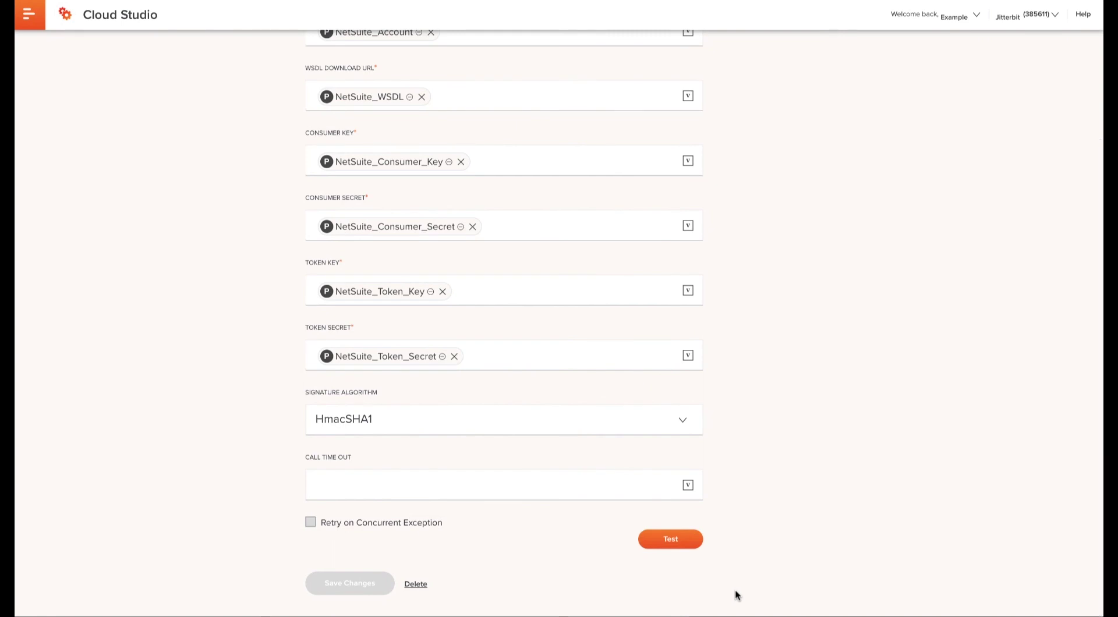
left_click(675, 542)
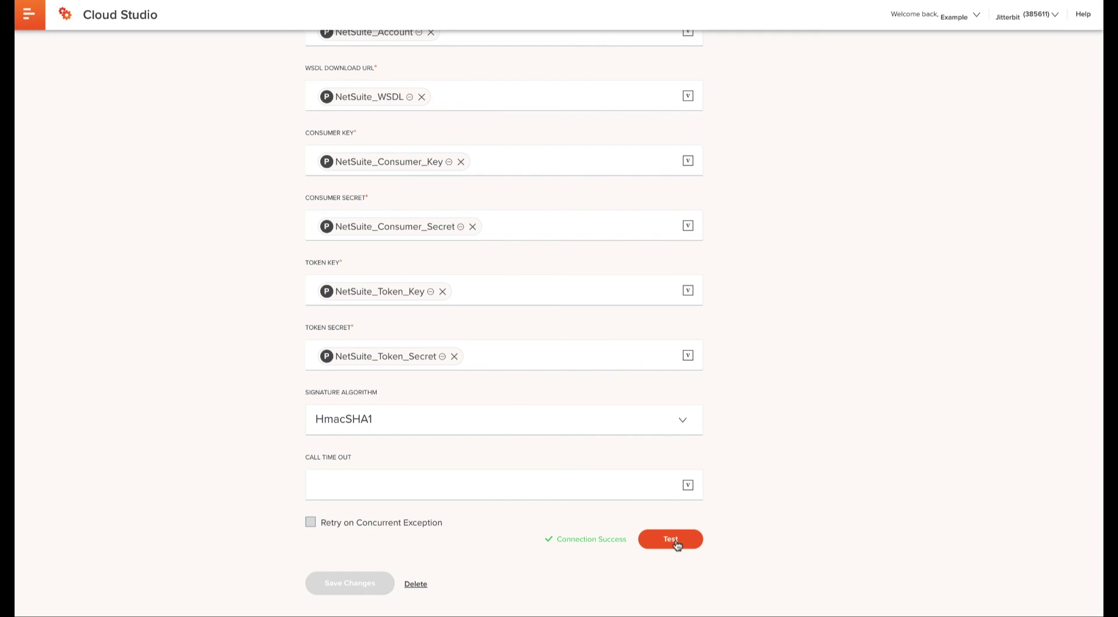
scroll(676, 545, "up", 3)
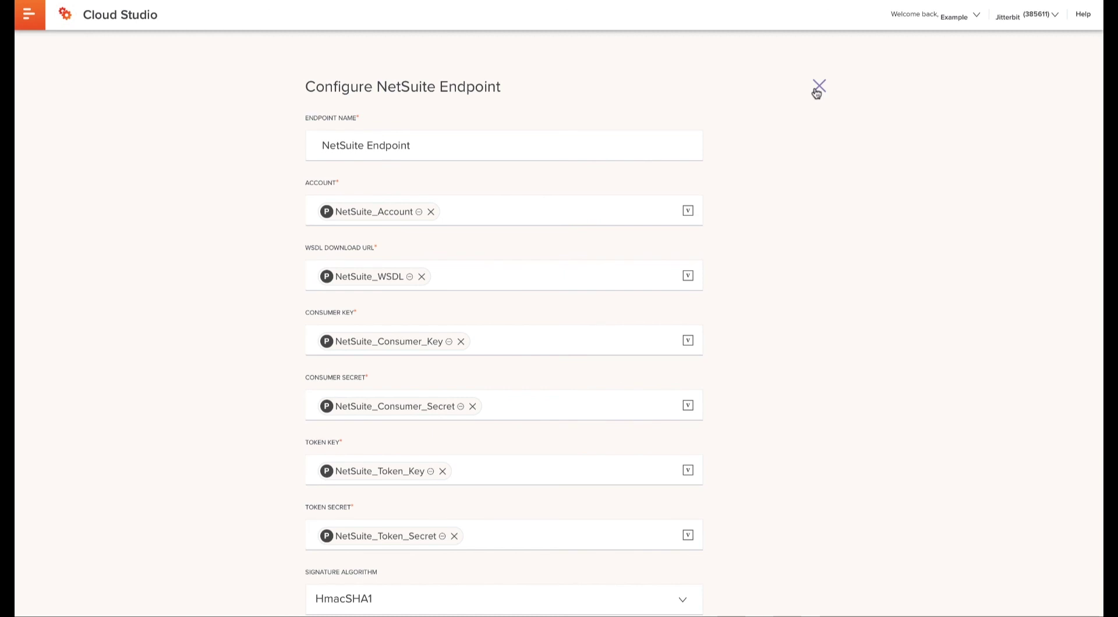
left_click(817, 91)
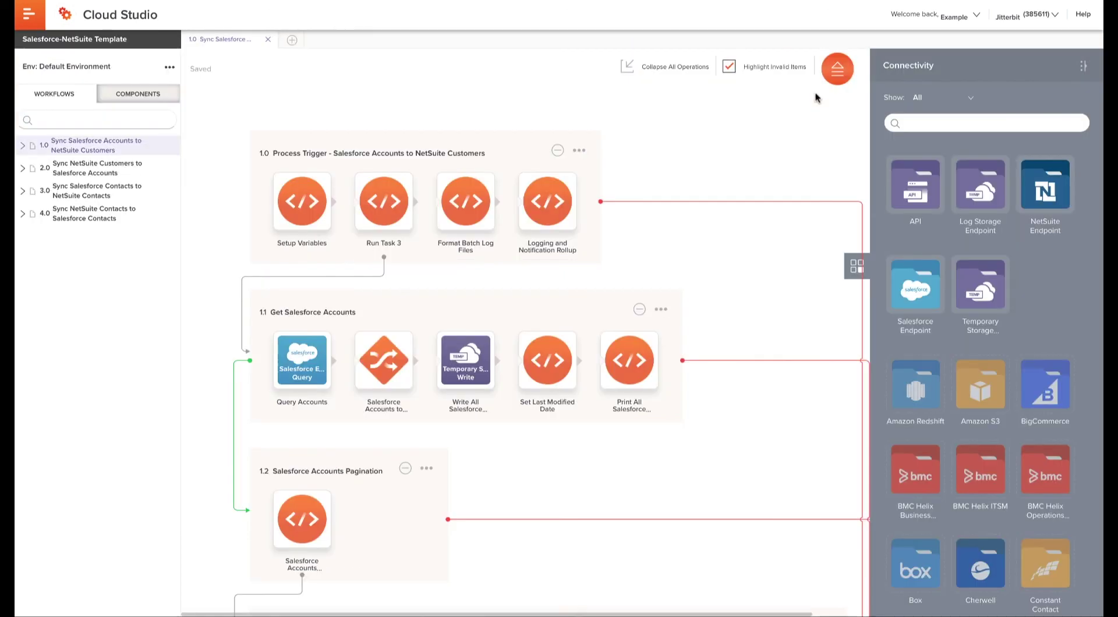
Test the Salesforce Endpoint's connection and close its configuration.
left_click(914, 301)
left_click(679, 477)
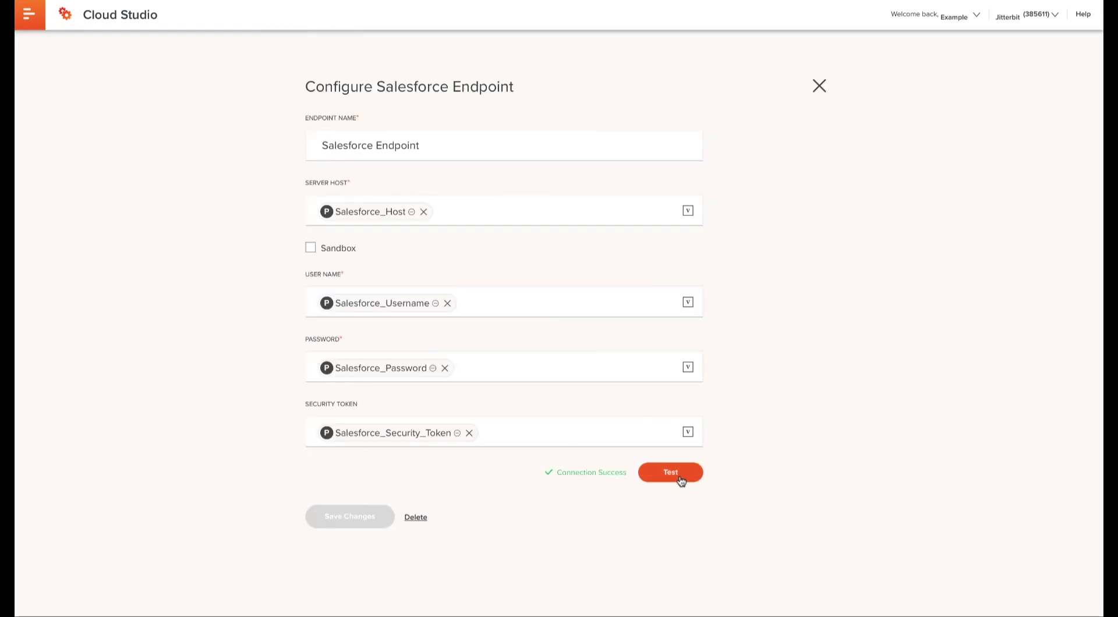
left_click(817, 87)
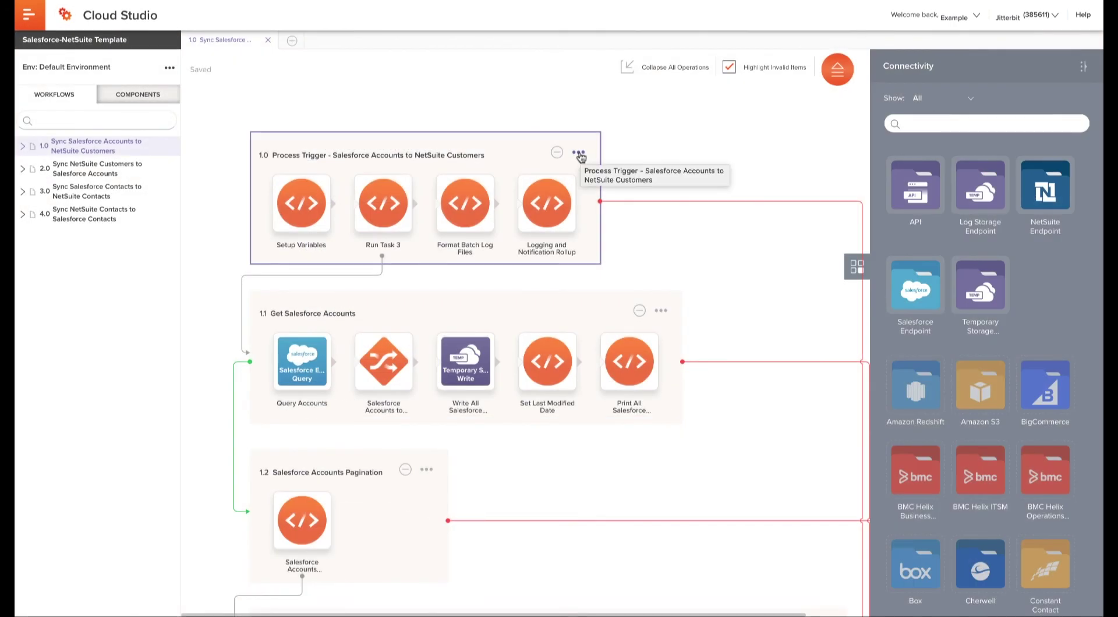
Open the action options for operation 1.0, Process Trigger - Salesforce Accounts to NetSuite Customers.
left_click(579, 154)
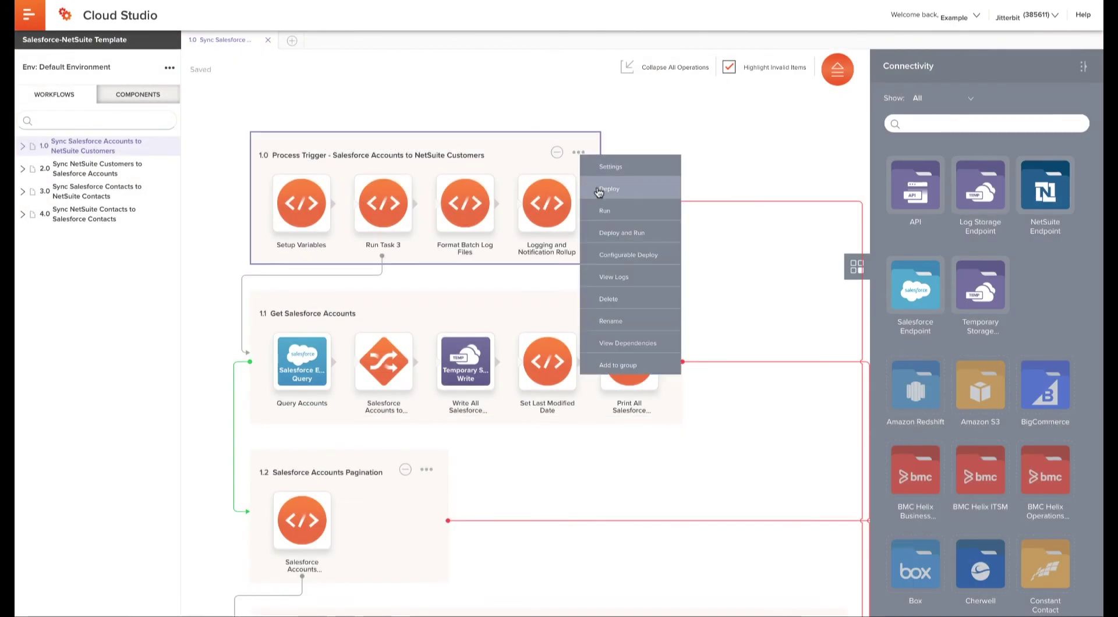